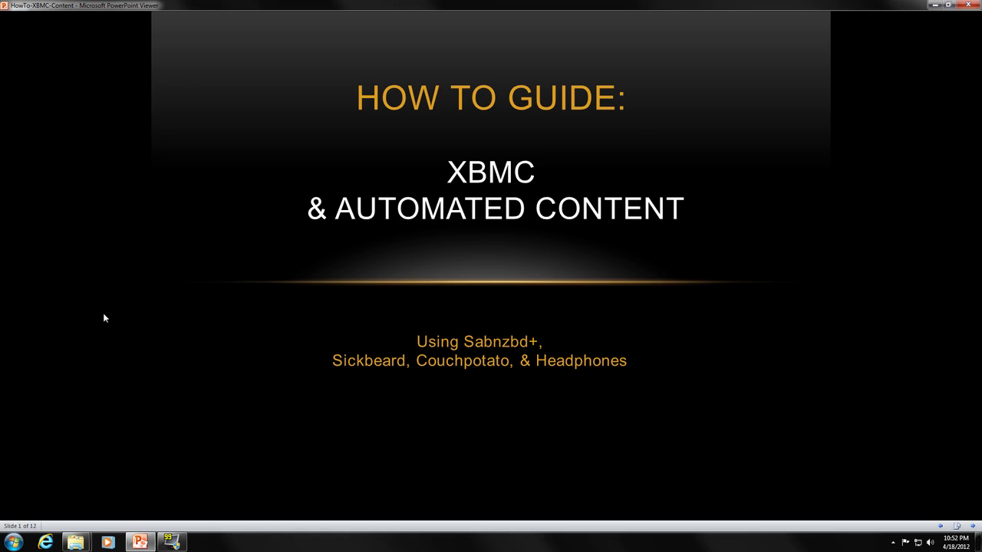
# Launch the SABnzbd setup file from Downloads with English as the installer language
pyautogui.press('Escape')
pyautogui.click(188, 175)
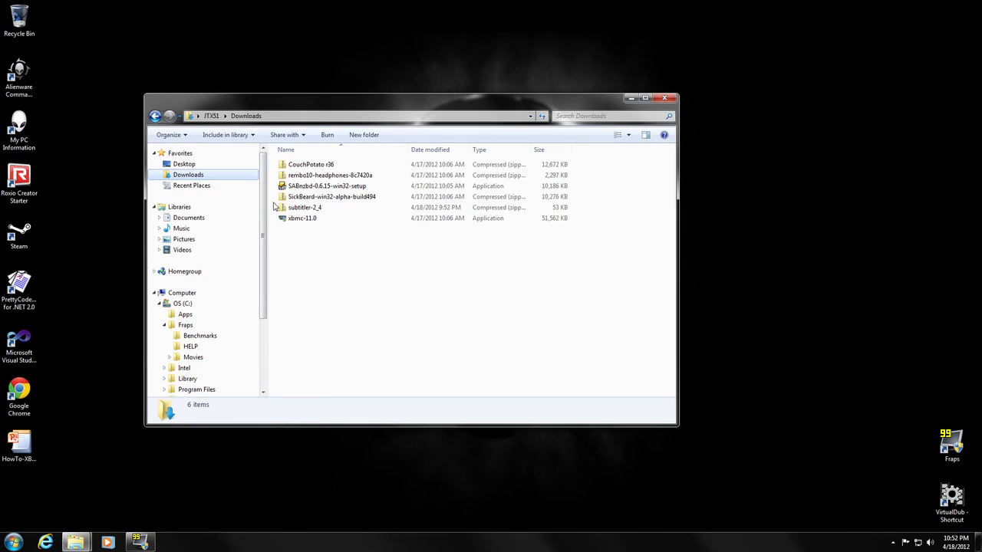
pyautogui.click(322, 187)
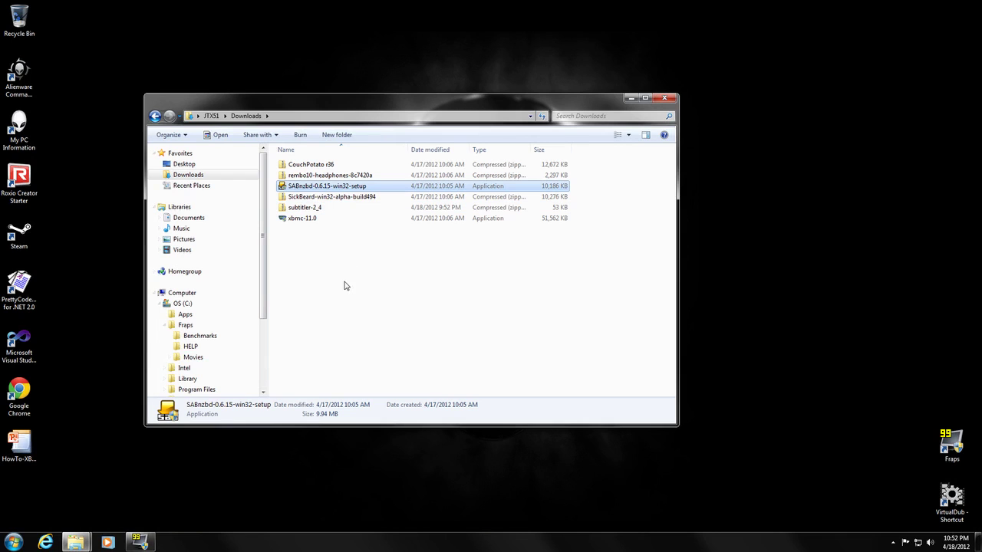
pyautogui.doubleClick(335, 188)
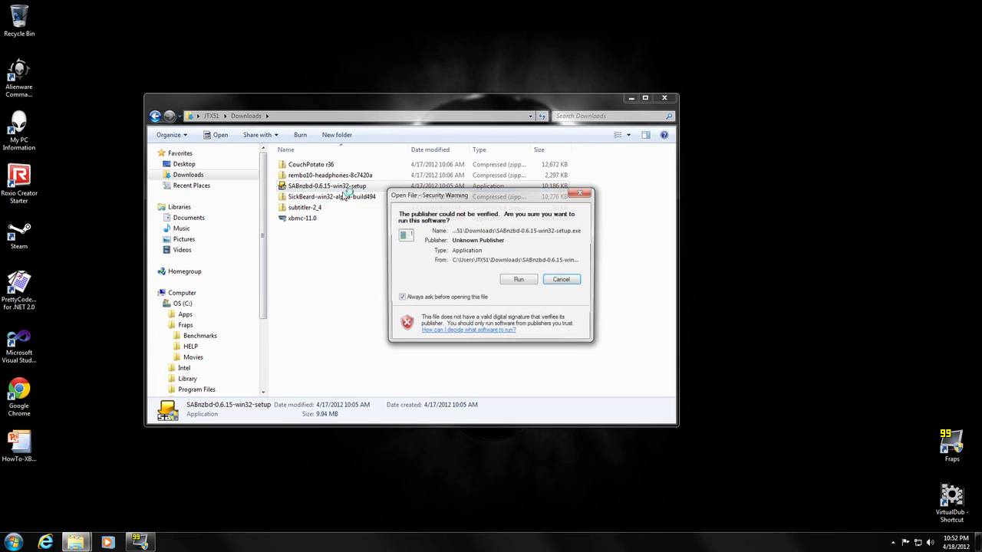
pyautogui.click(519, 281)
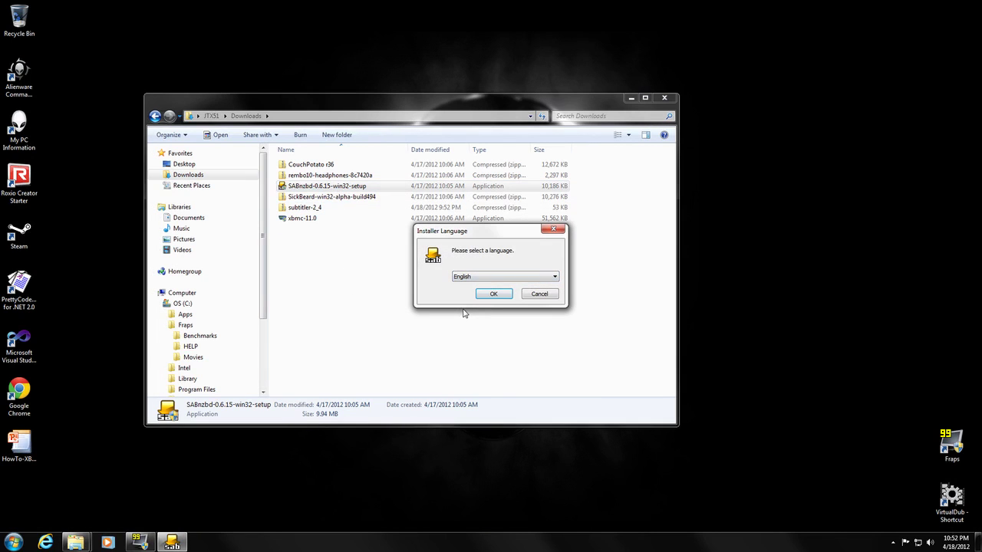
pyautogui.click(495, 295)
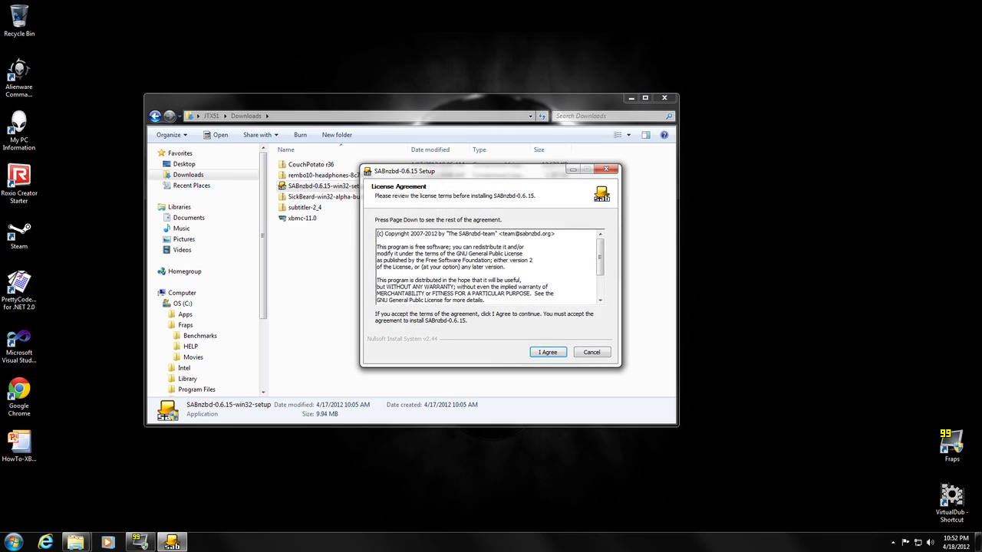
# Install SABnzbd 0.6.15 with default components, location and Start Menu folder, skipping release notes
pyautogui.click(549, 352)
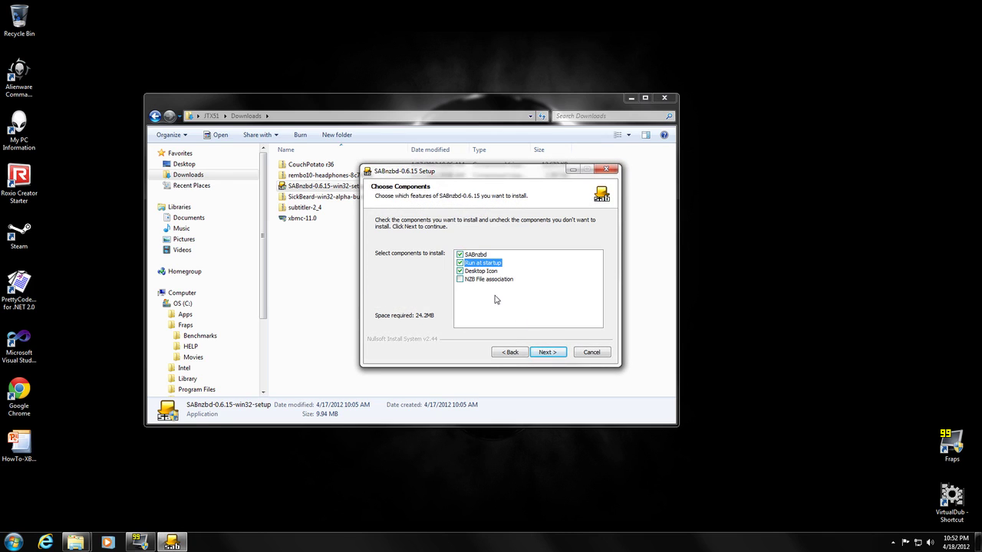
pyautogui.click(548, 352)
pyautogui.click(549, 352)
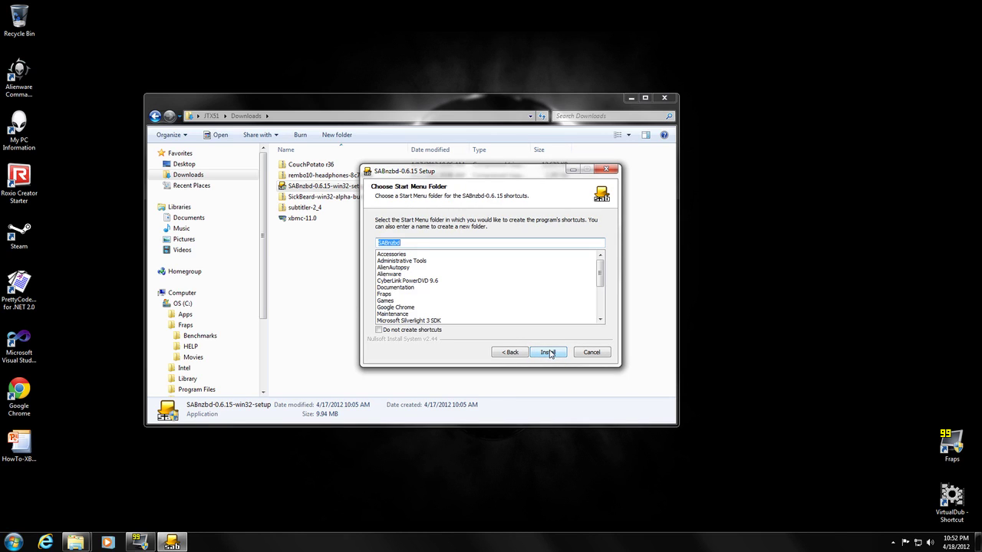
pyautogui.click(549, 352)
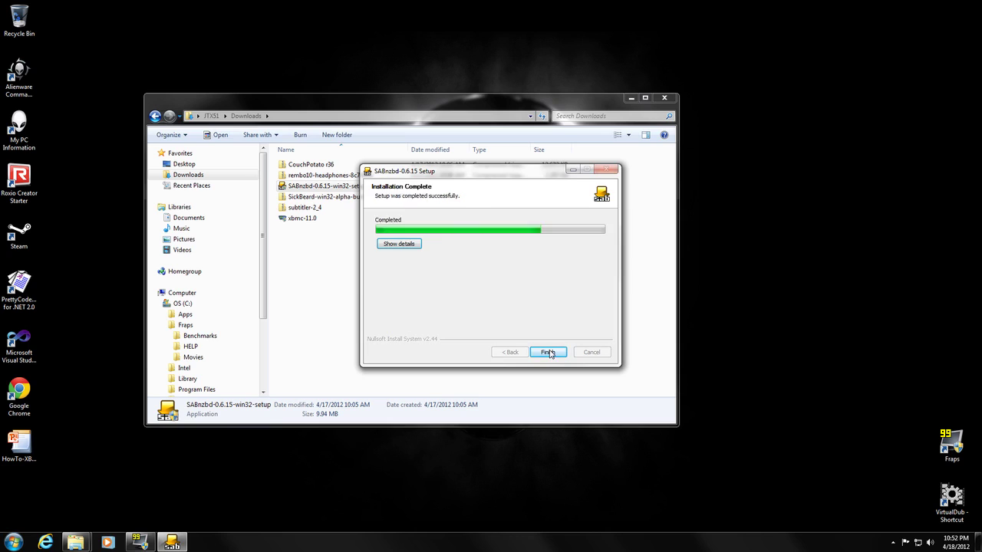
pyautogui.click(458, 274)
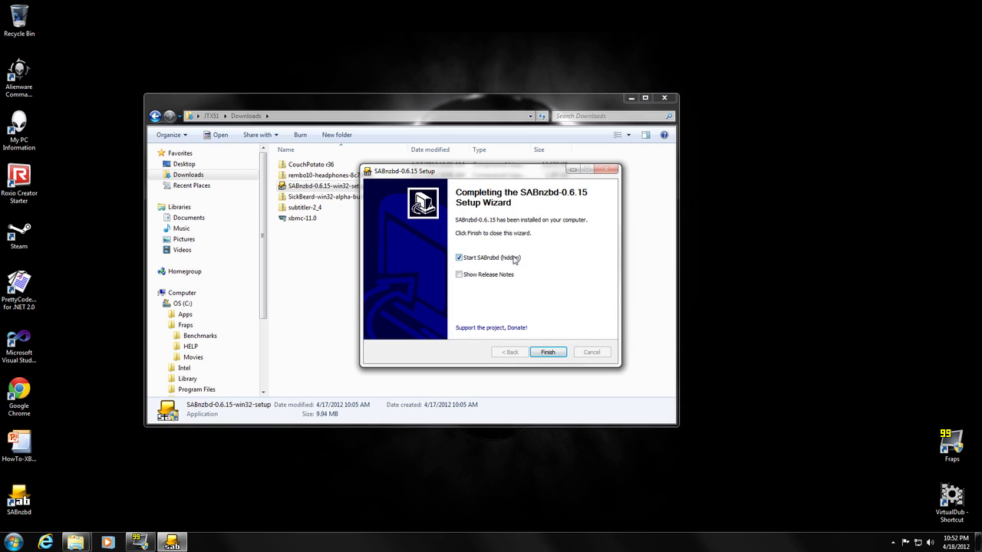
pyautogui.click(548, 354)
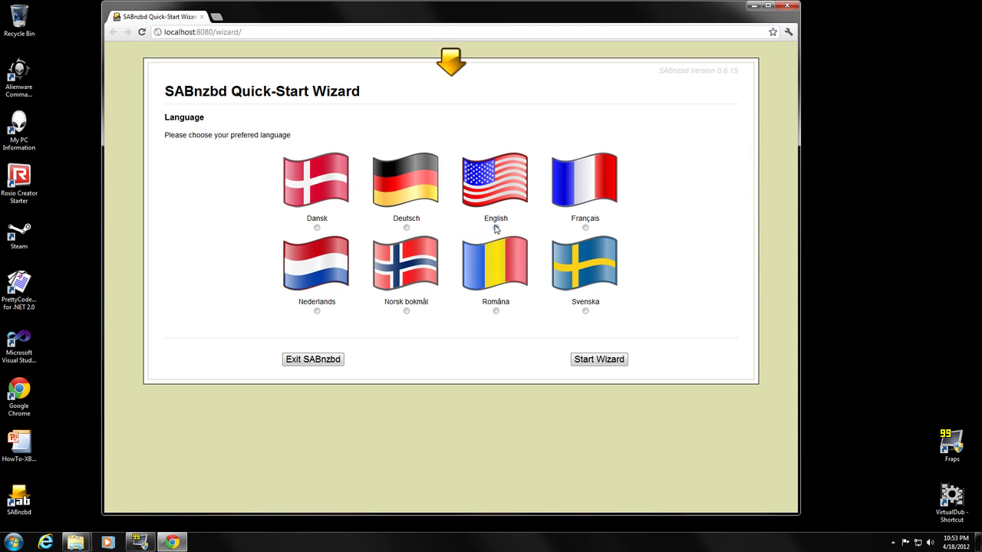
# Start the English quick-start wizard and enter server host usenethost on port 563
pyautogui.click(603, 364)
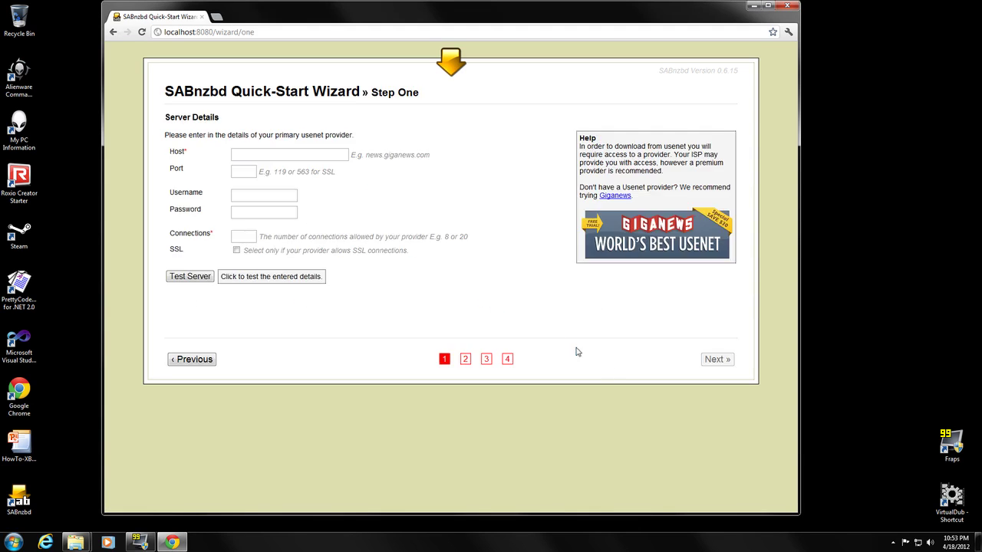
pyautogui.click(287, 154)
pyautogui.write('usenethost')
pyautogui.press('Tab')
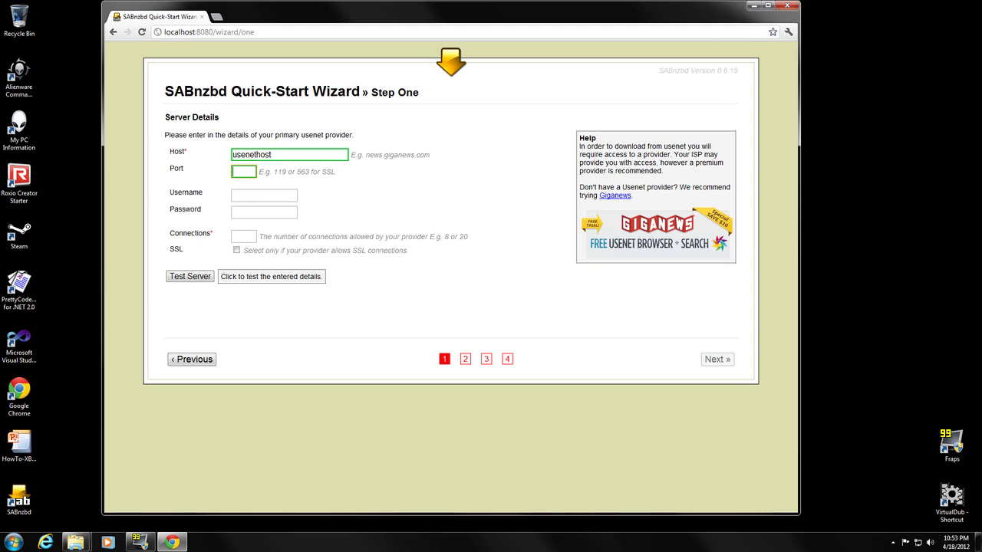
pyautogui.write('563')
# Enter the server username and password, 20 connections, enable SSL, and continue to step two
pyautogui.press('Tab')
pyautogui.write('name')
pyautogui.press('Tab')
pyautogui.write('pass')
pyautogui.press('Tab')
pyautogui.write('20')
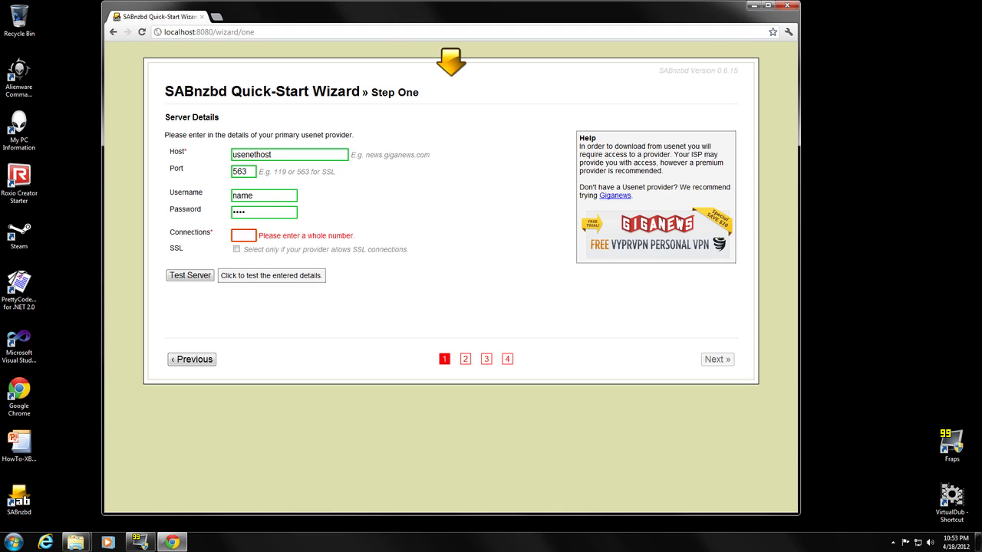
pyautogui.press('Tab')
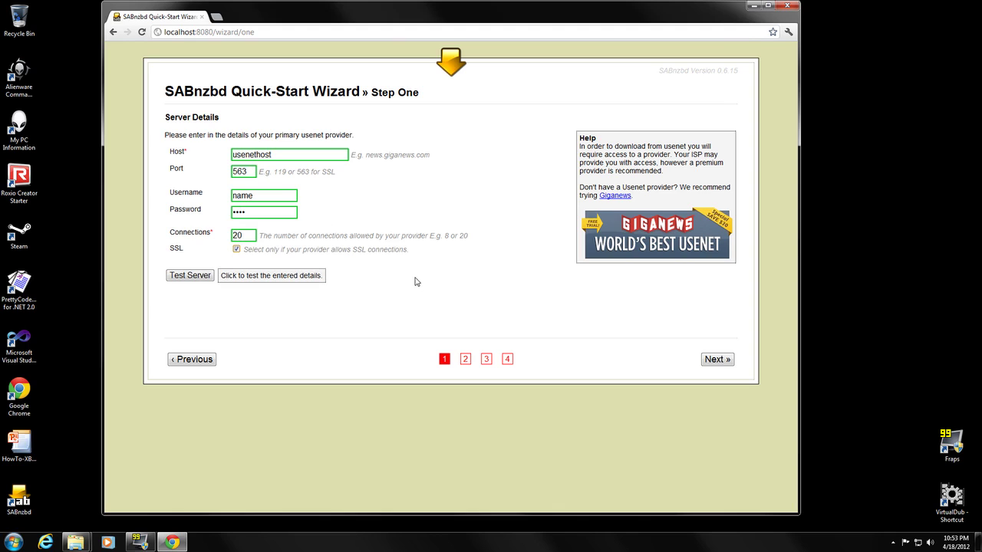
pyautogui.click(718, 360)
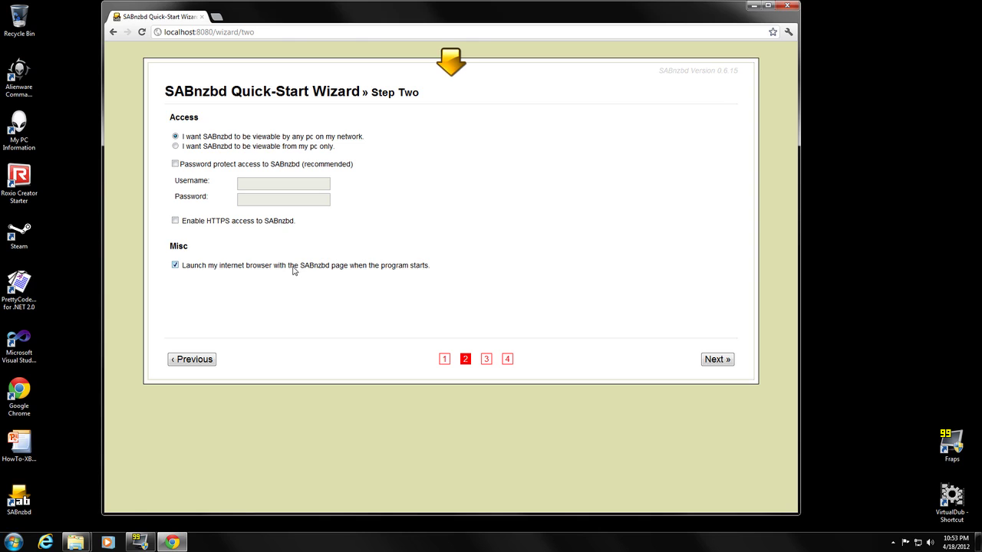
# Accept the default access settings and skip indexer accounts to complete the wizard
pyautogui.click(719, 361)
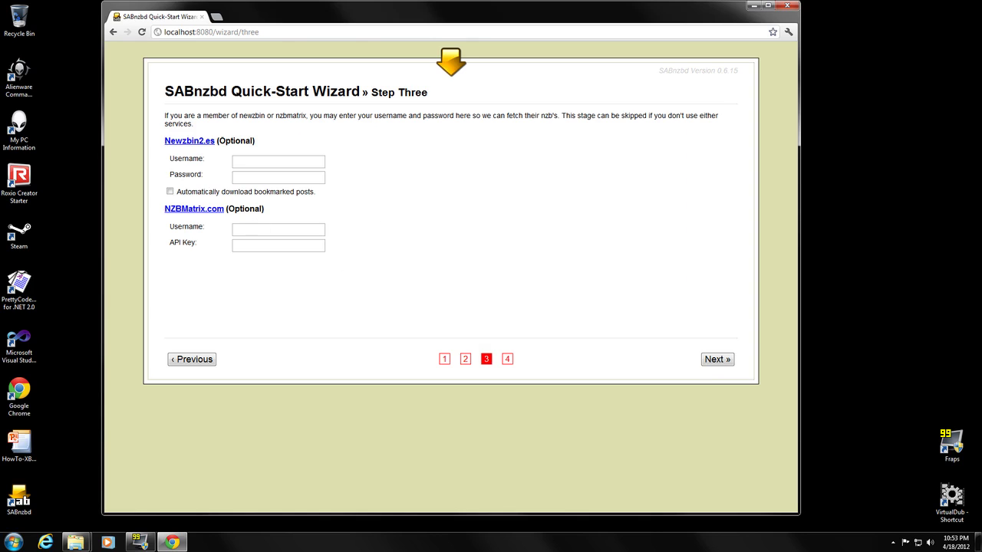
pyautogui.click(724, 360)
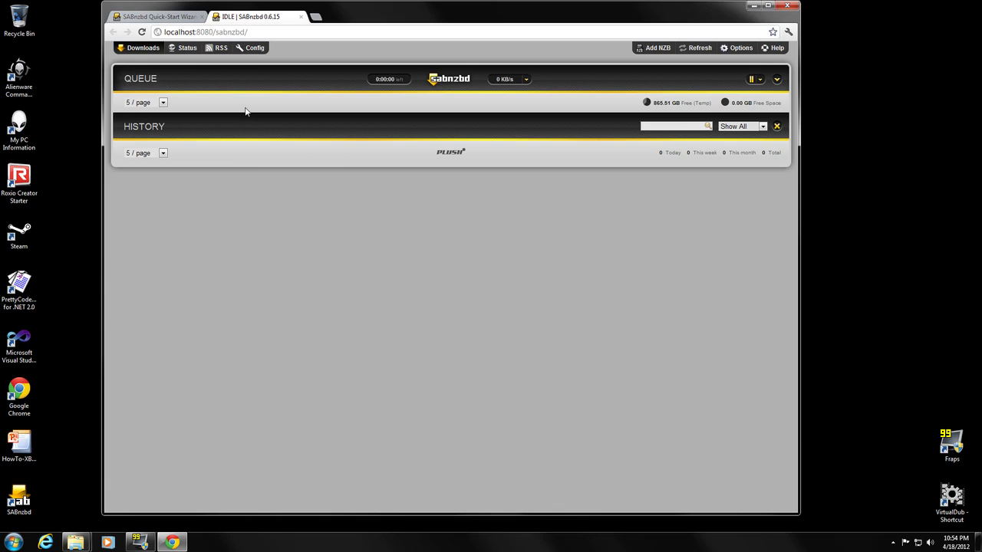
# Open Config > General, showing host 0.0.0.0 and port 8080, and maximize the browser
pyautogui.click(254, 49)
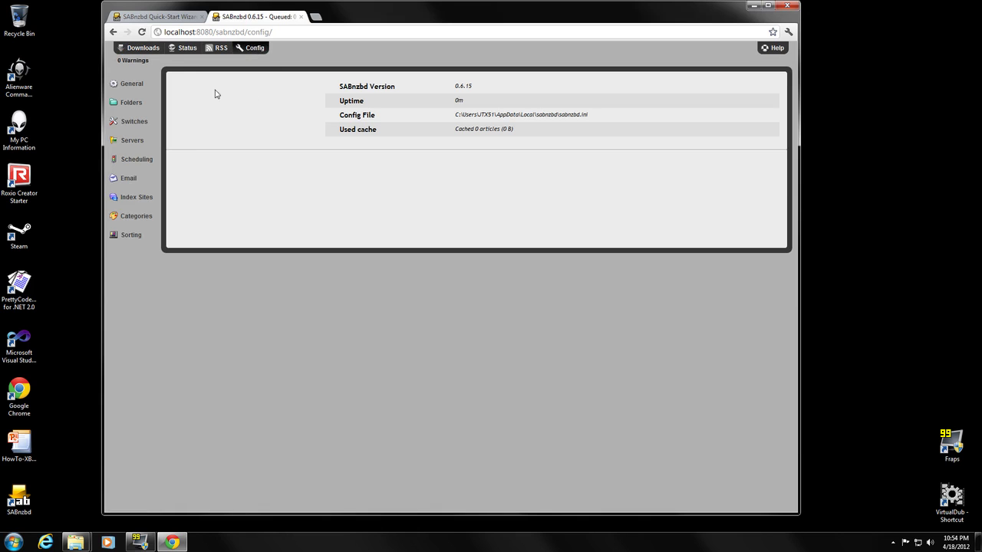
pyautogui.click(131, 83)
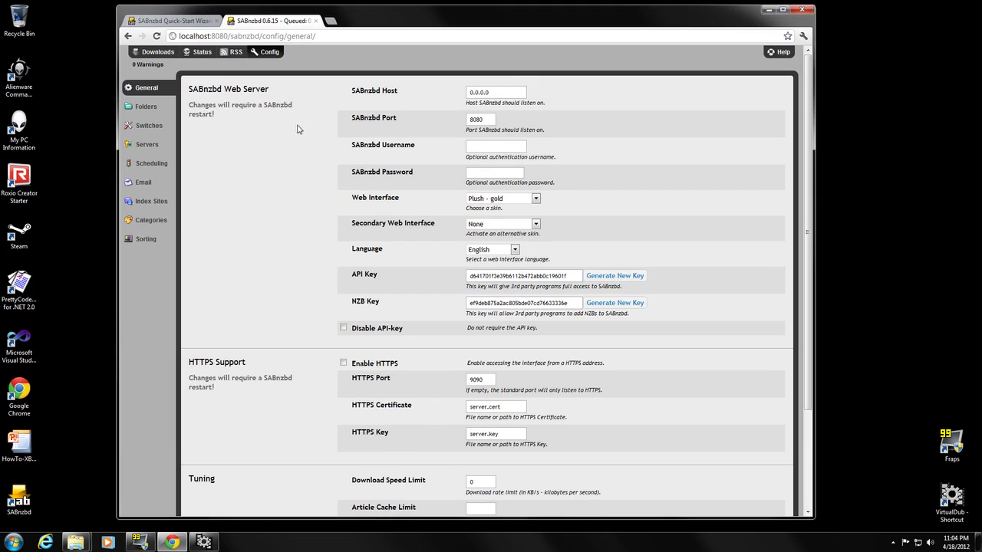
pyautogui.doubleClick(355, 16)
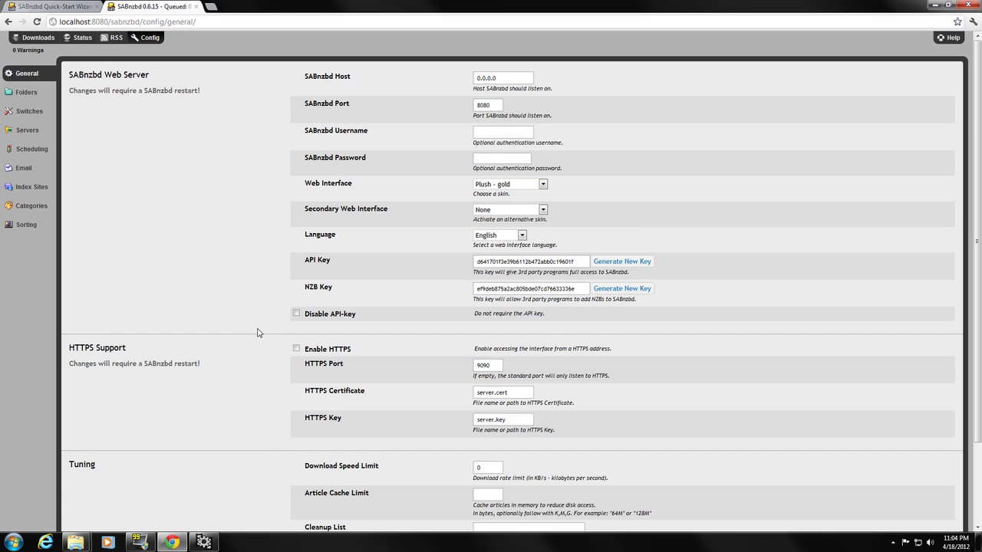
pyautogui.scroll(-2, 257, 333)
pyautogui.scroll(2, 257, 333)
pyautogui.doubleClick(484, 78)
pyautogui.press('End')
pyautogui.click(497, 105)
pyautogui.hotkey('ctrl', 'a')
pyautogui.press('Right')
pyautogui.click(499, 154)
pyautogui.click(542, 184)
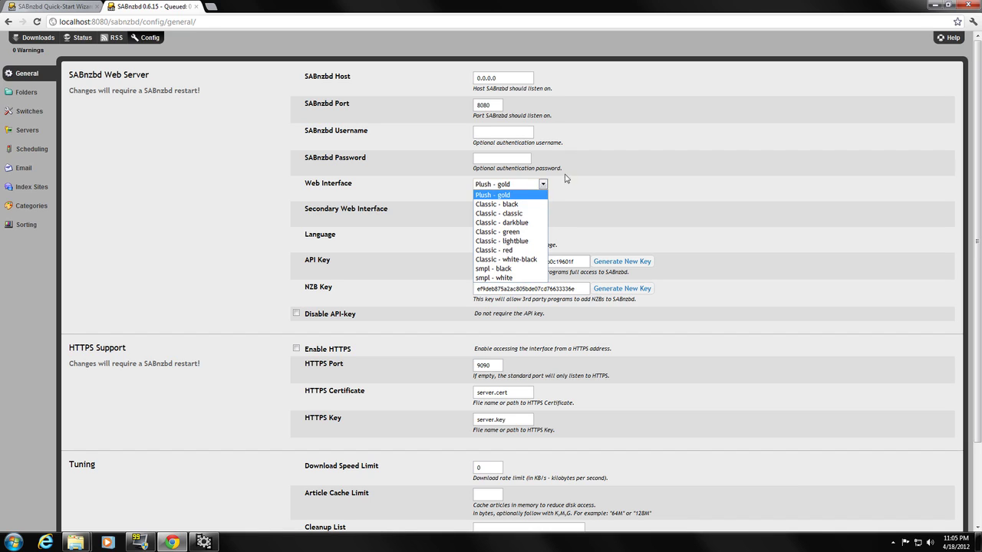
pyautogui.click(544, 190)
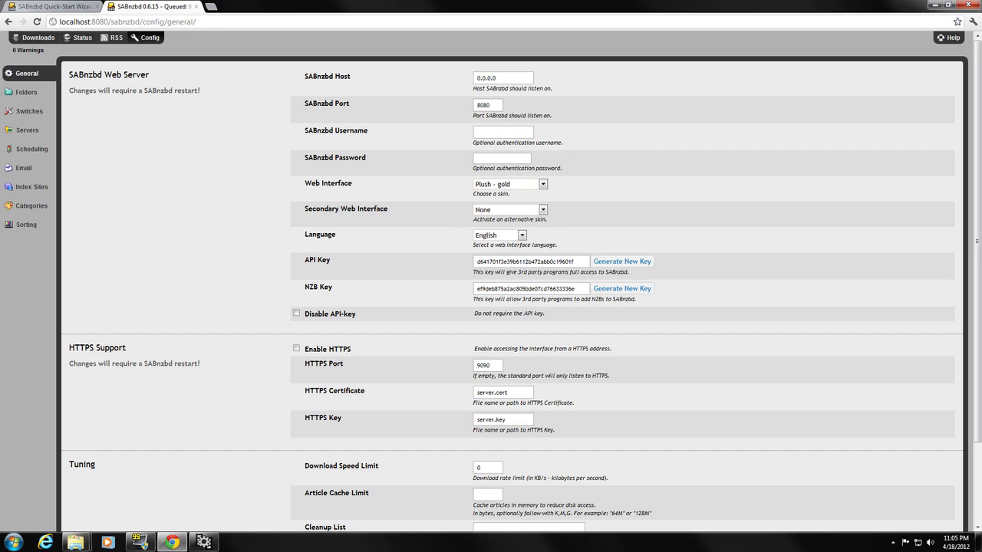
pyautogui.moveTo(583, 262); pyautogui.dragTo(470, 264)
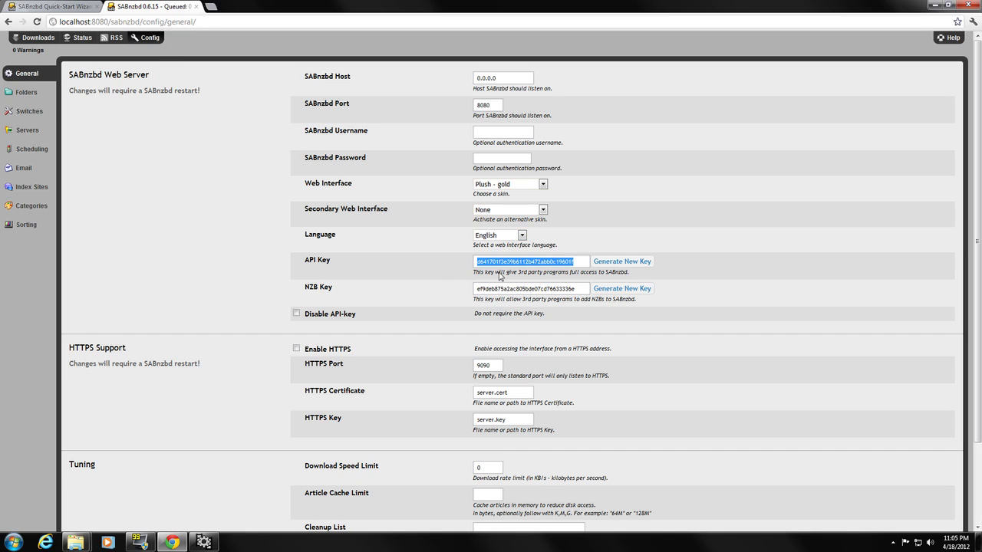
pyautogui.click(263, 278)
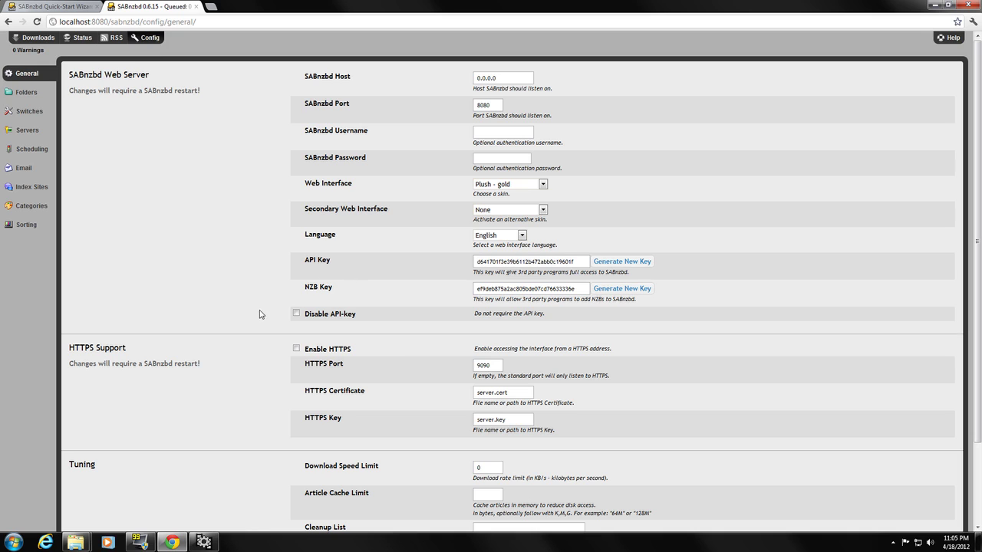
pyautogui.scroll(-3, 259, 344)
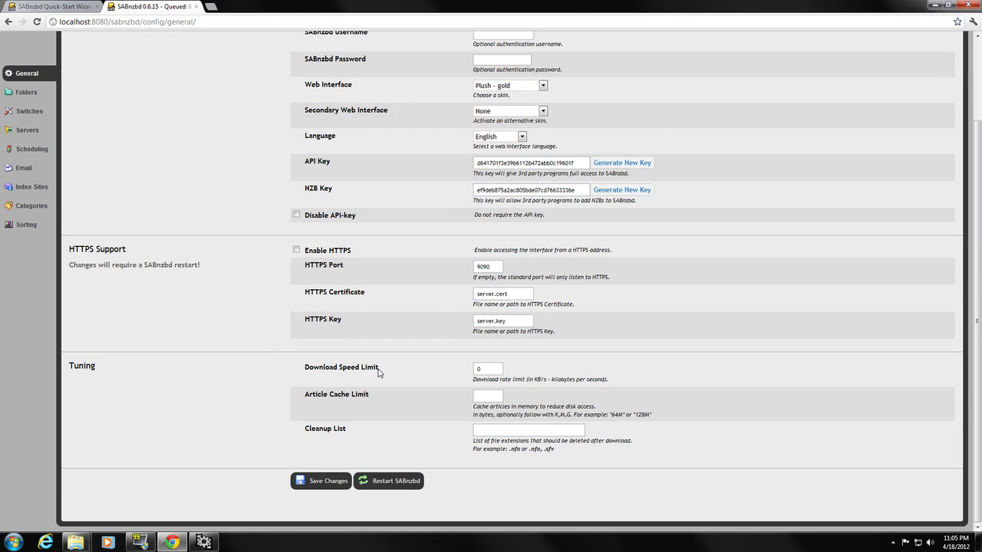
pyautogui.doubleClick(478, 369)
pyautogui.click(463, 389)
pyautogui.click(491, 396)
pyautogui.scroll(2, 392, 301)
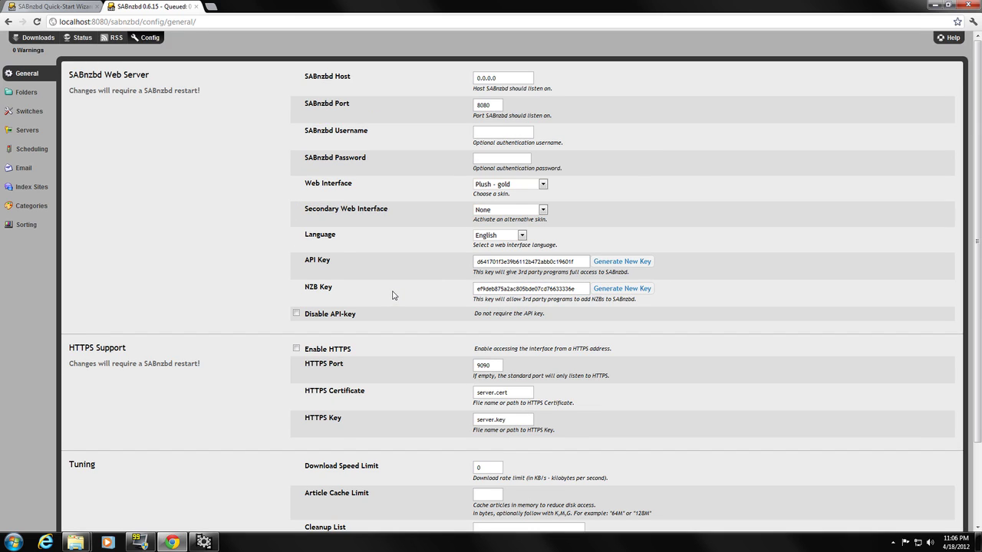
pyautogui.scroll(-2, 393, 295)
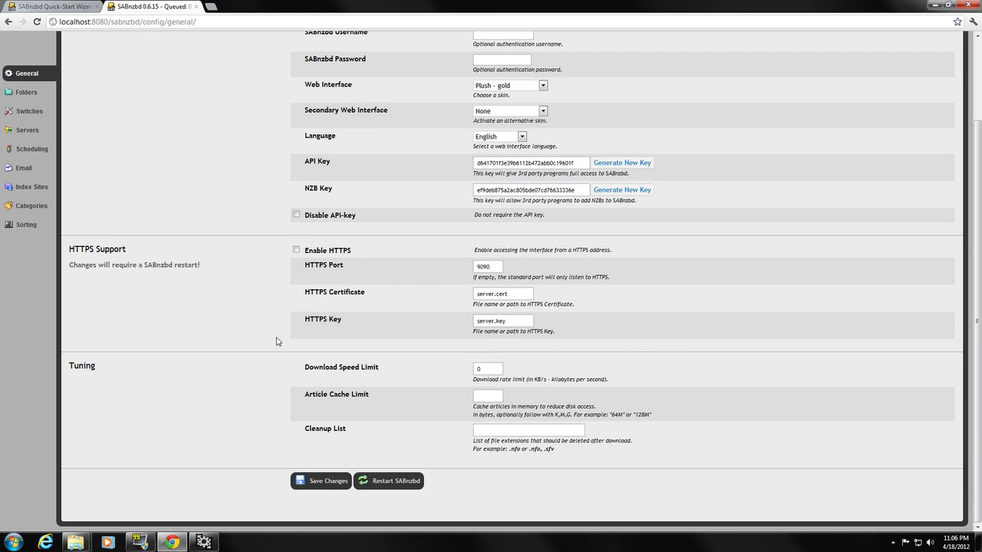
pyautogui.scroll(2, 270, 320)
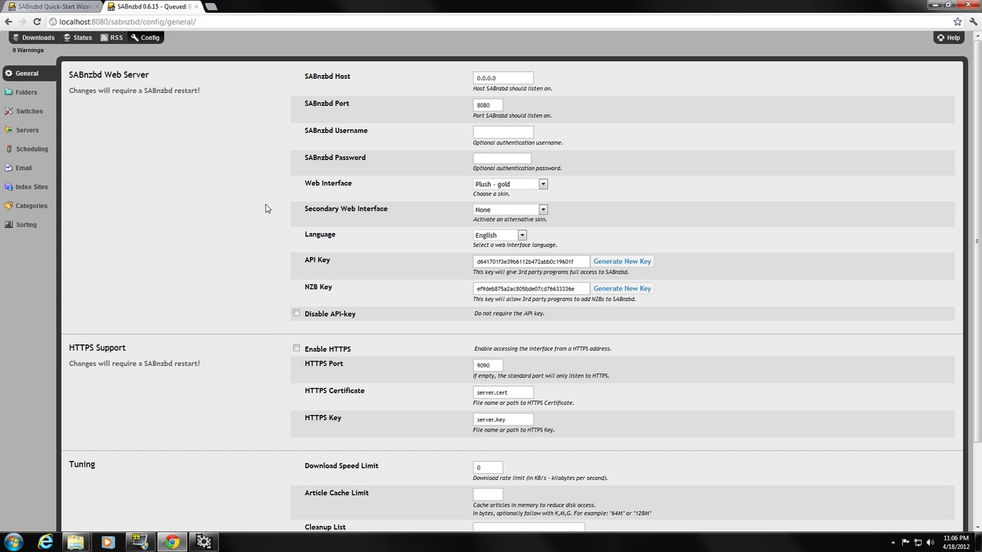
# Open SABnzbd's Folders page and browse C:\Library\Downloads in Explorer, checking incoming, scripts and the full path
pyautogui.click(28, 92)
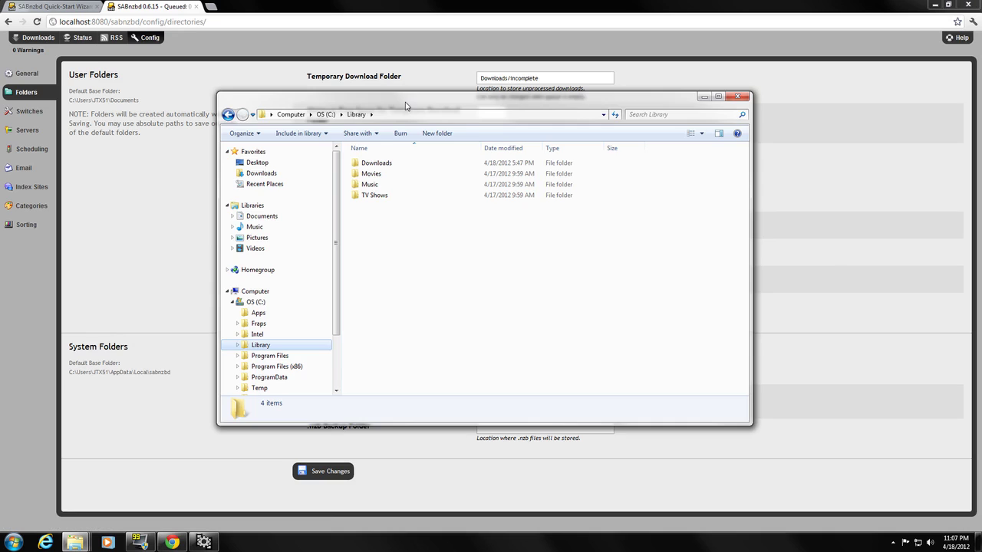
pyautogui.moveTo(411, 105); pyautogui.dragTo(414, 201)
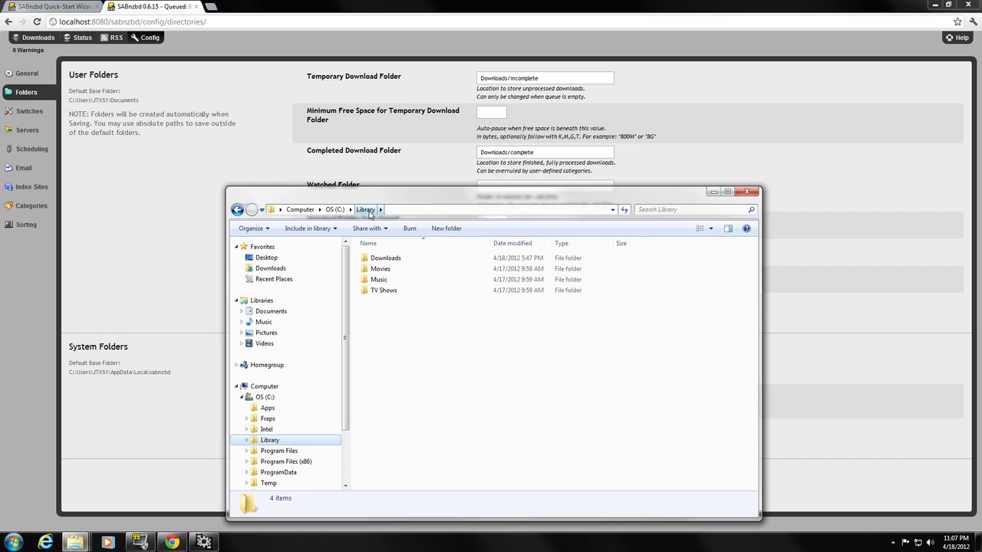
pyautogui.doubleClick(386, 258)
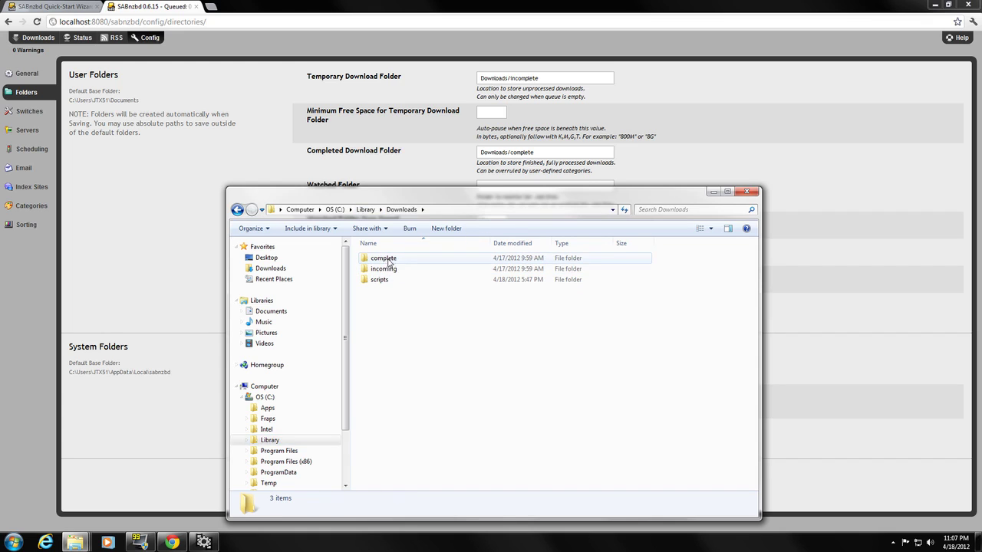
pyautogui.doubleClick(387, 269)
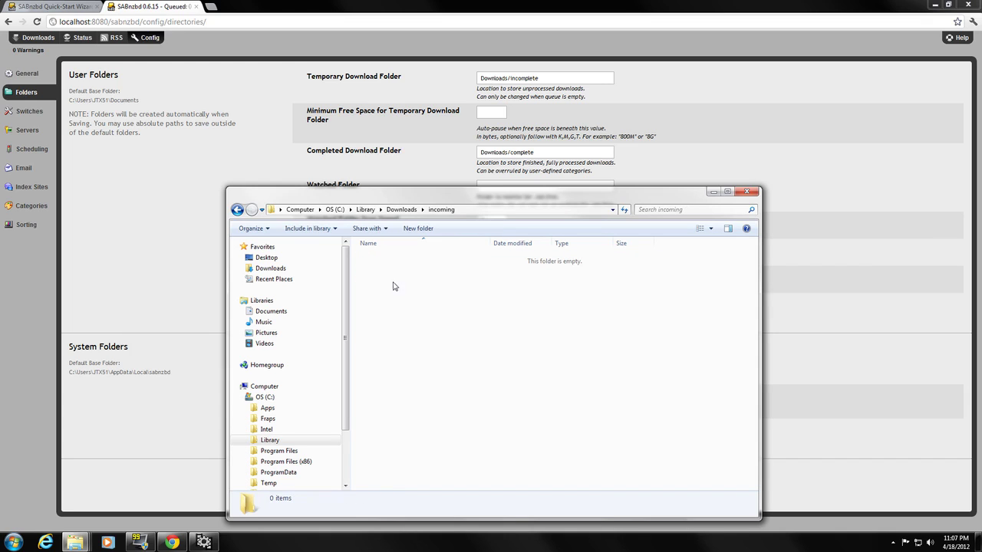
pyautogui.click(237, 209)
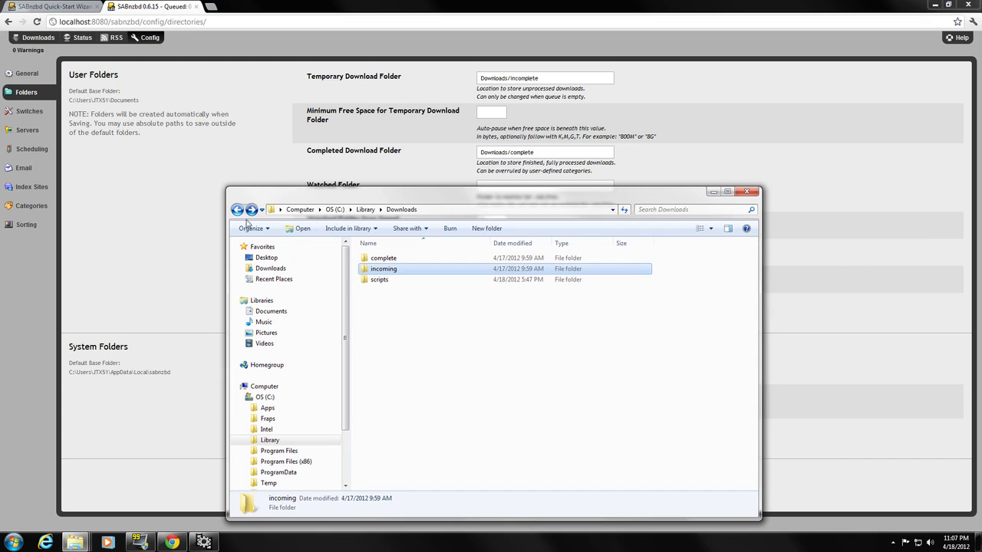
pyautogui.click(381, 280)
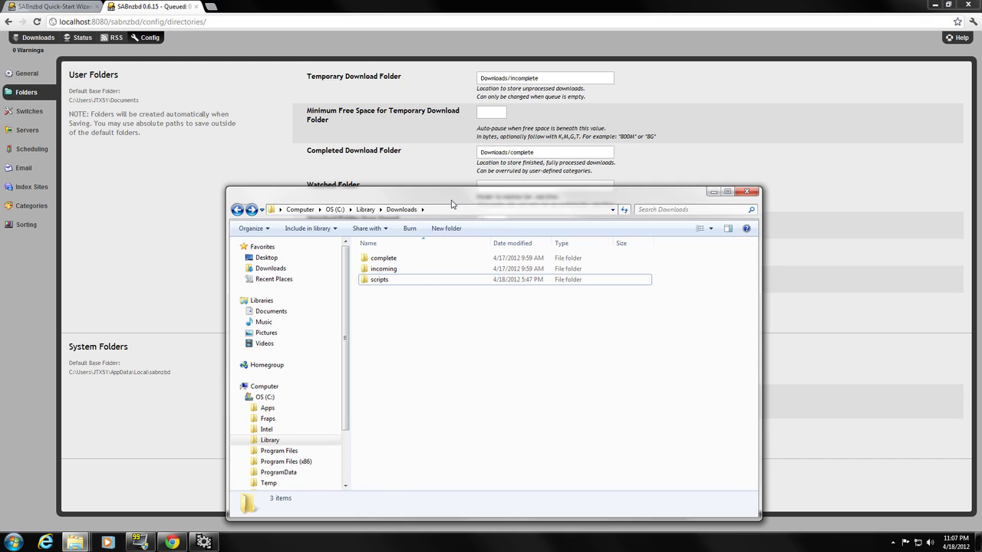
pyautogui.moveTo(448, 200); pyautogui.dragTo(365, 157)
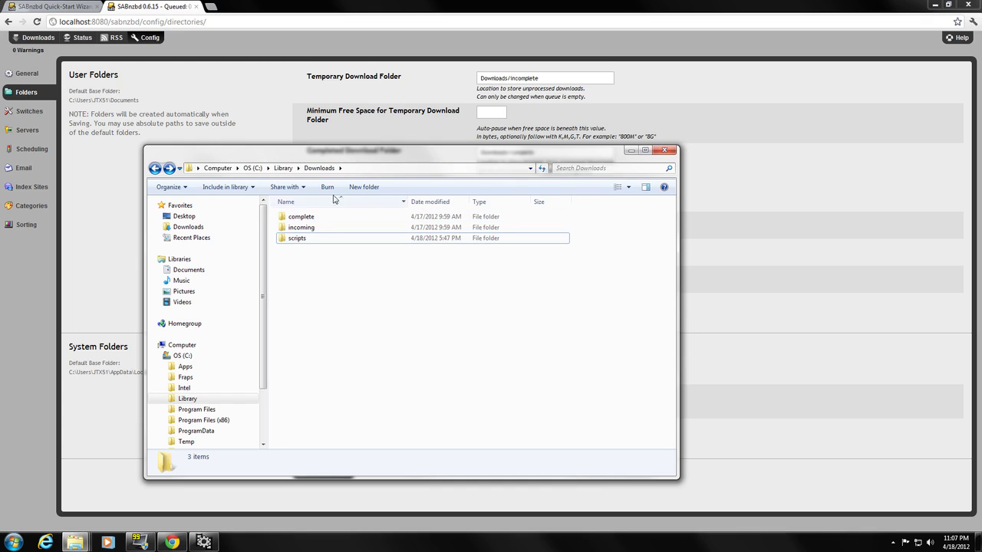
pyautogui.click(355, 170)
pyautogui.click(307, 175)
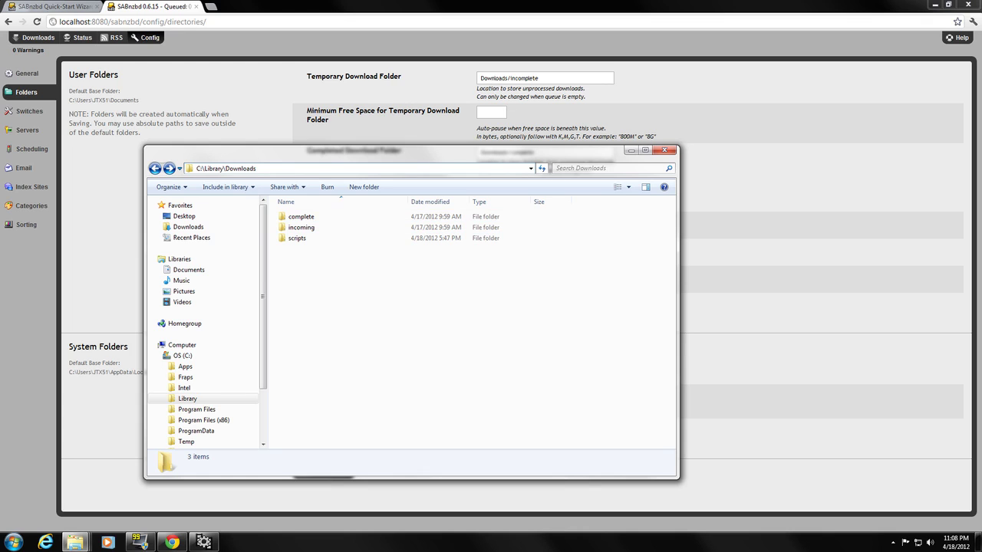
pyautogui.hotkey('alt', 'F4')
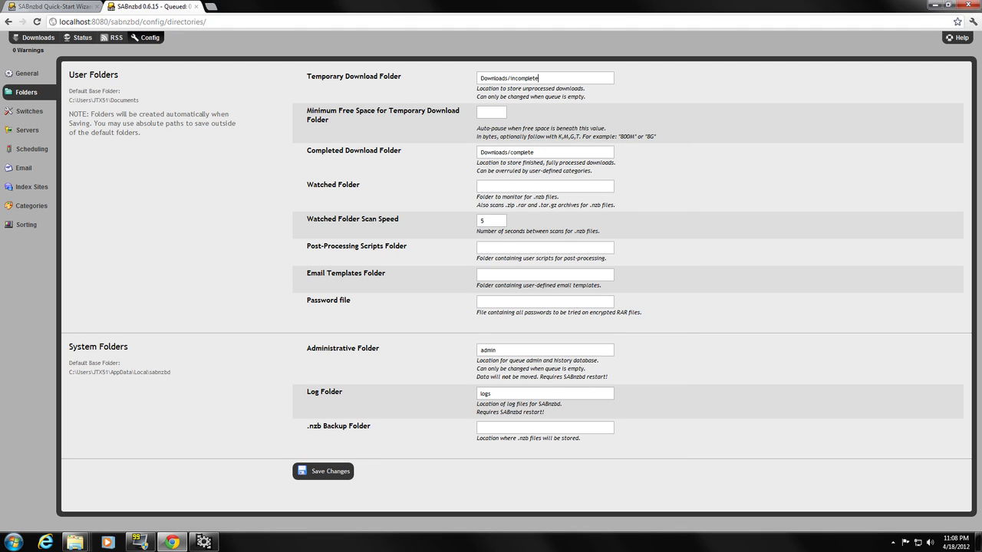
# Set the temporary folder to C:\library\downloads\incoming and completed folder to c:\library\downloads\complete
pyautogui.moveTo(540, 78); pyautogui.dragTo(468, 80)
pyautogui.write('C:\\library\\downloads\\incoming')
pyautogui.moveTo(535, 152); pyautogui.dragTo(470, 157)
pyautogui.write('c:\\library\\downloads\\complete')
# Recheck the complete, incoming and scripts folders and the Downloads path in Explorer, then close it
pyautogui.hotkey('alt', 'Tab')
pyautogui.moveTo(489, 157); pyautogui.dragTo(580, 178)
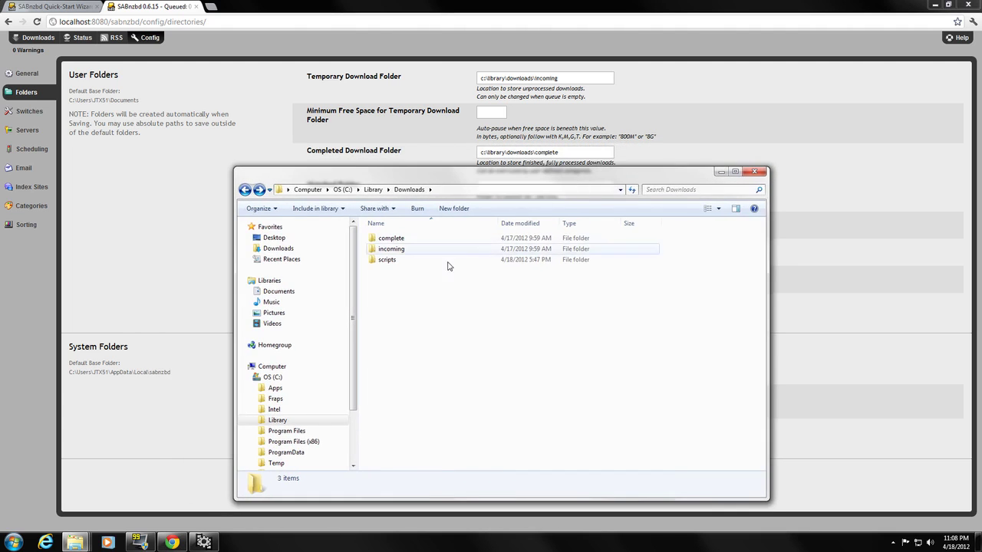
pyautogui.click(396, 239)
pyautogui.click(393, 250)
pyautogui.click(393, 238)
pyautogui.click(393, 249)
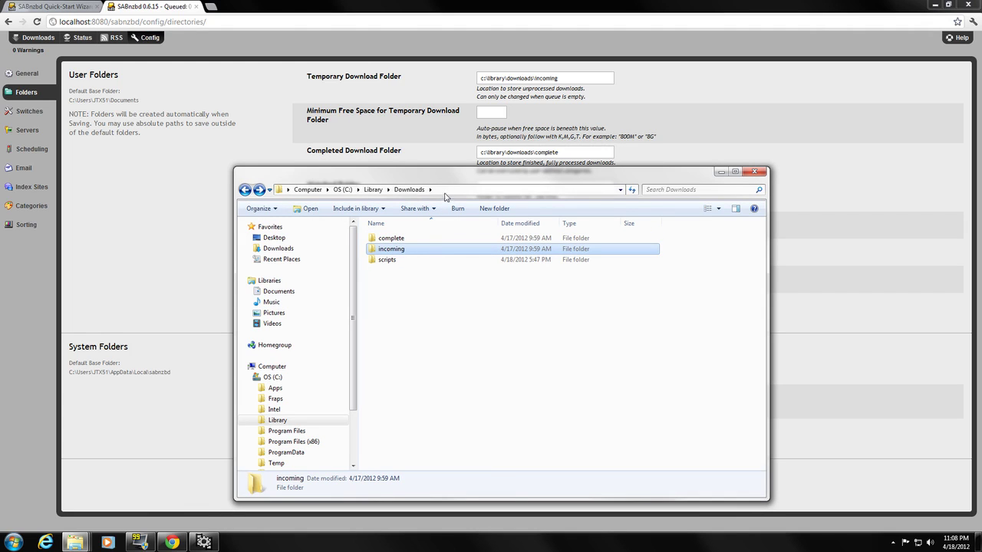
pyautogui.click(441, 191)
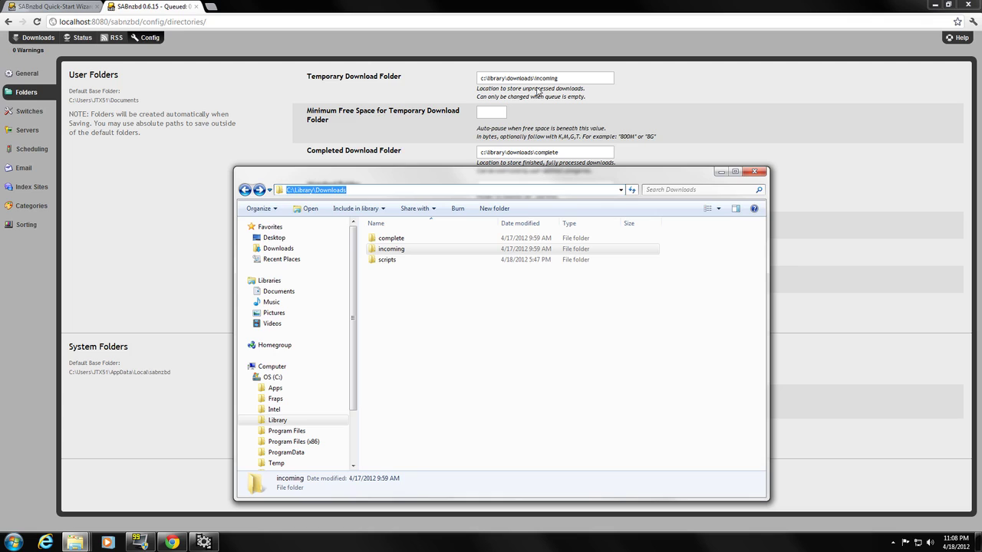
pyautogui.click(391, 260)
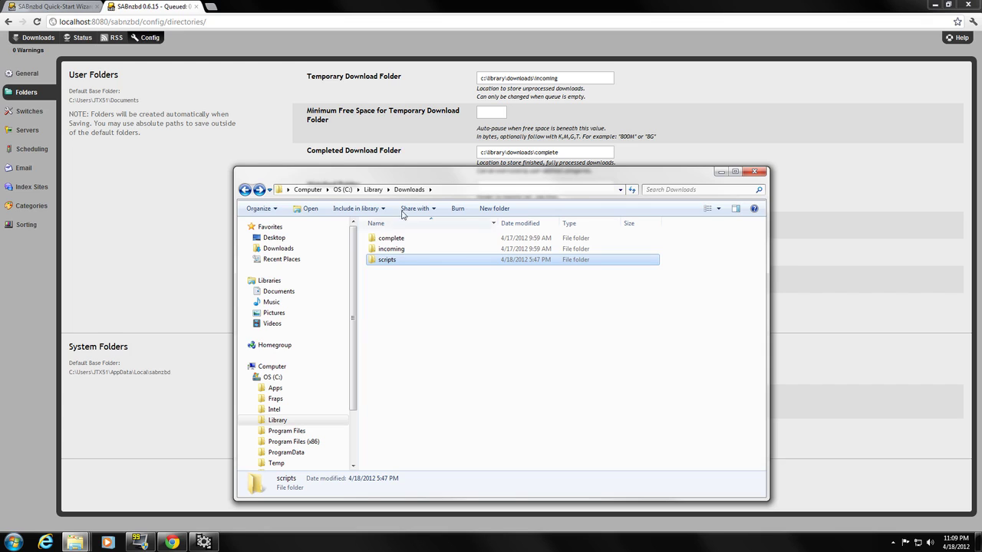
pyautogui.hotkey('alt', 'F4')
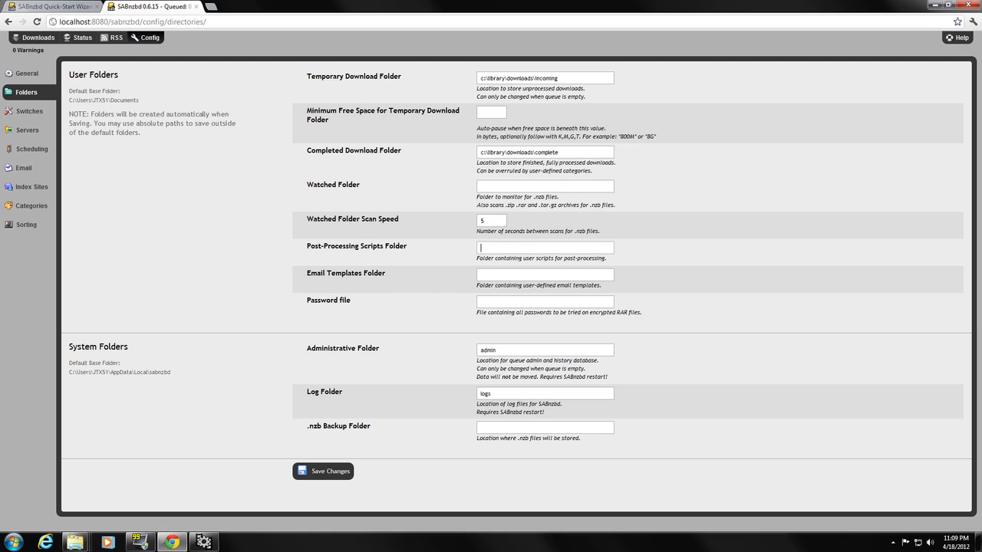
# Enter c:\library\downloads\scripts as the Post-Processing Scripts Folder, then move on to the .nzb Backup Folder field
pyautogui.write('c:\\library\\downloads\\scripts')
pyautogui.press('Tab')
pyautogui.press('Tab')
pyautogui.press('Tab')
pyautogui.click(481, 427)
# On the Switches page, set Detect Duplicate Downloads to Discard and Ignore Samples to Do not download
pyautogui.click(32, 115)
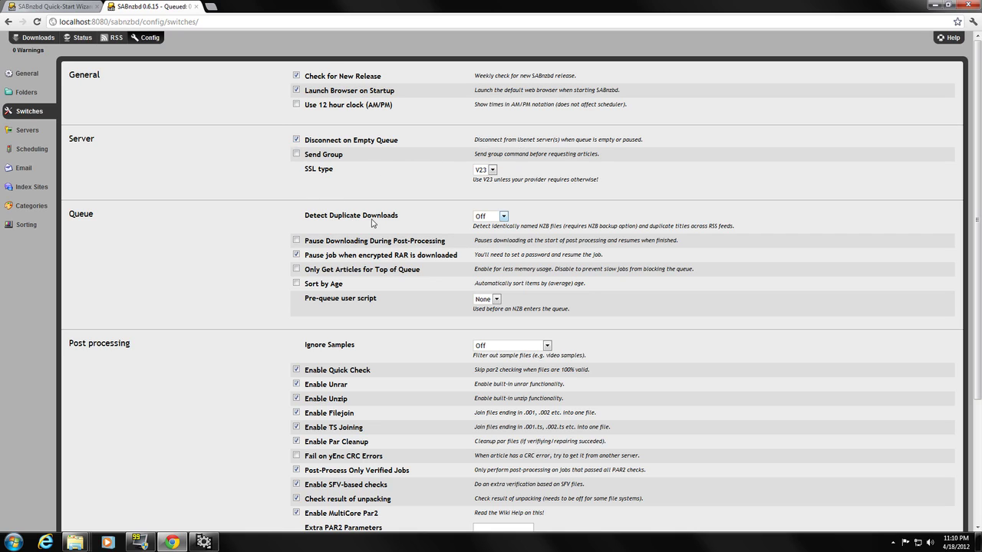
pyautogui.click(503, 217)
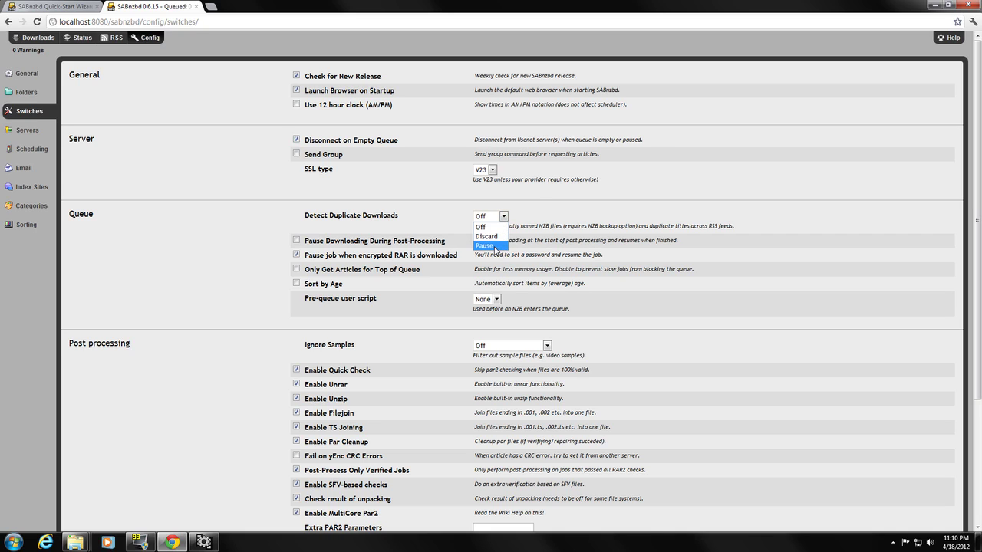
pyautogui.click(491, 237)
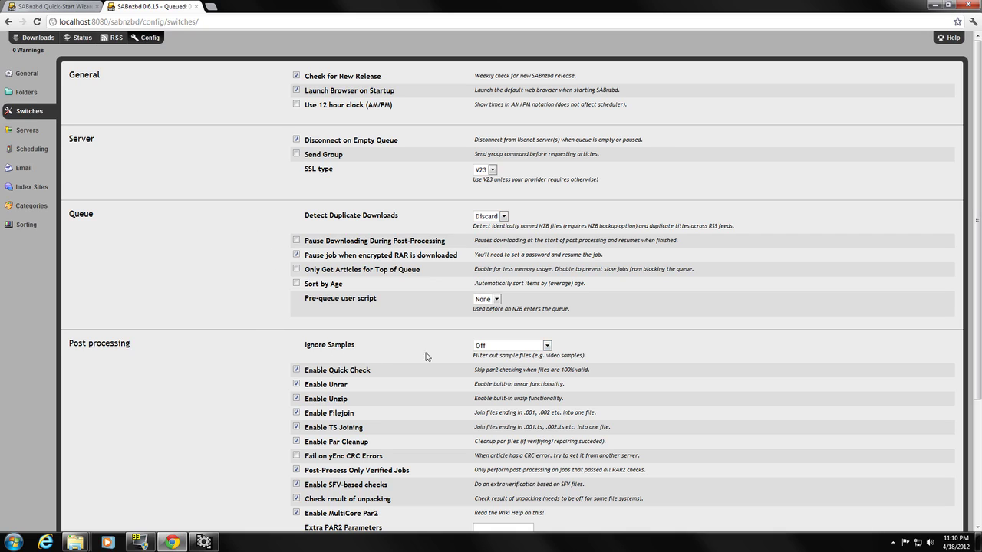
pyautogui.click(500, 351)
pyautogui.click(518, 374)
# Save the changed switch settings
pyautogui.doubleClick(560, 359)
pyautogui.click(598, 356)
pyautogui.scroll(-1, 269, 367)
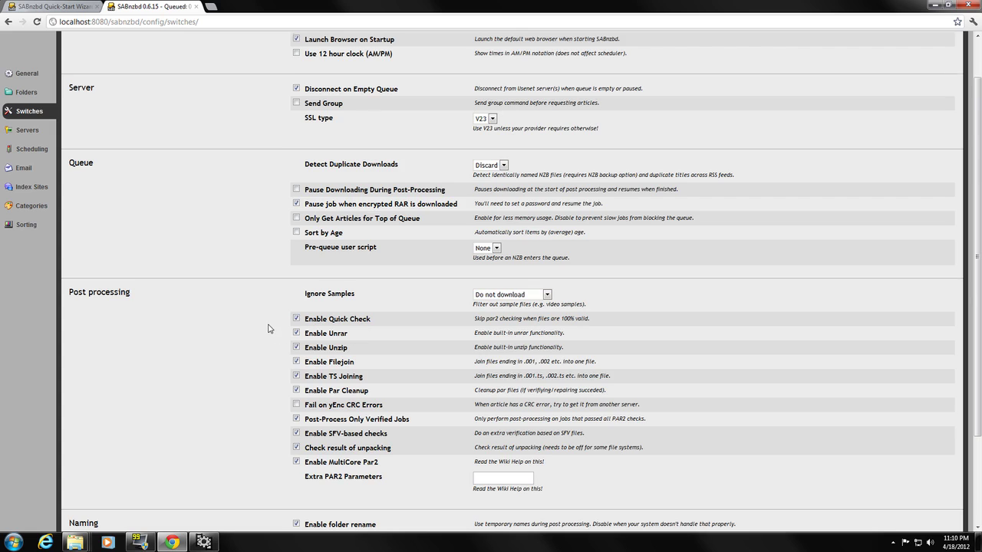
pyautogui.scroll(-2, 268, 328)
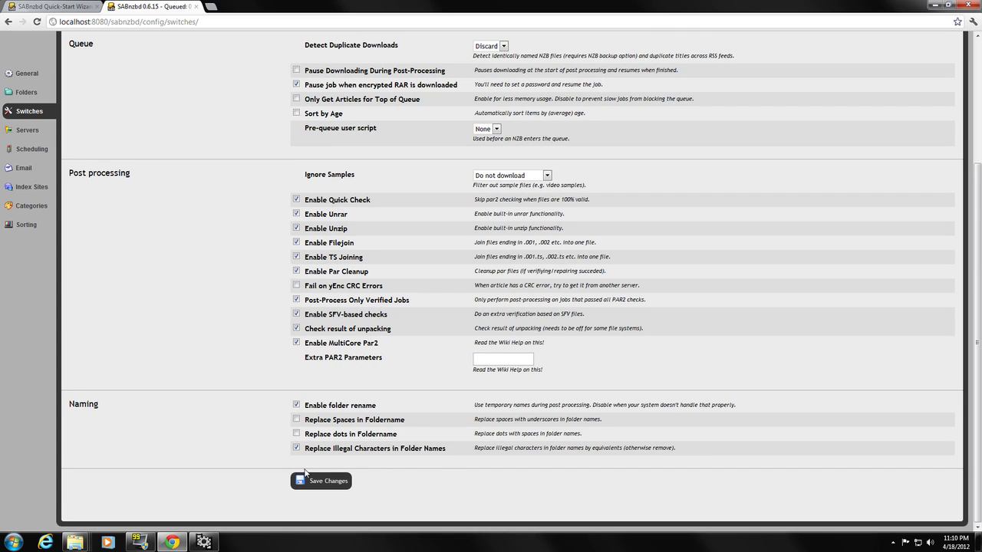
pyautogui.click(323, 483)
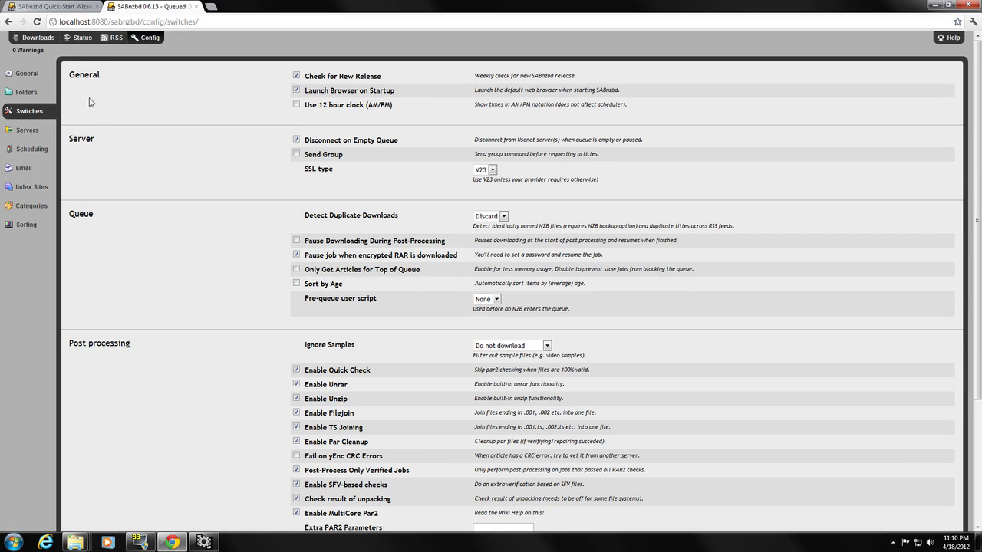
# Review the usenethost server entry on the Servers page without changing it
pyautogui.click(34, 130)
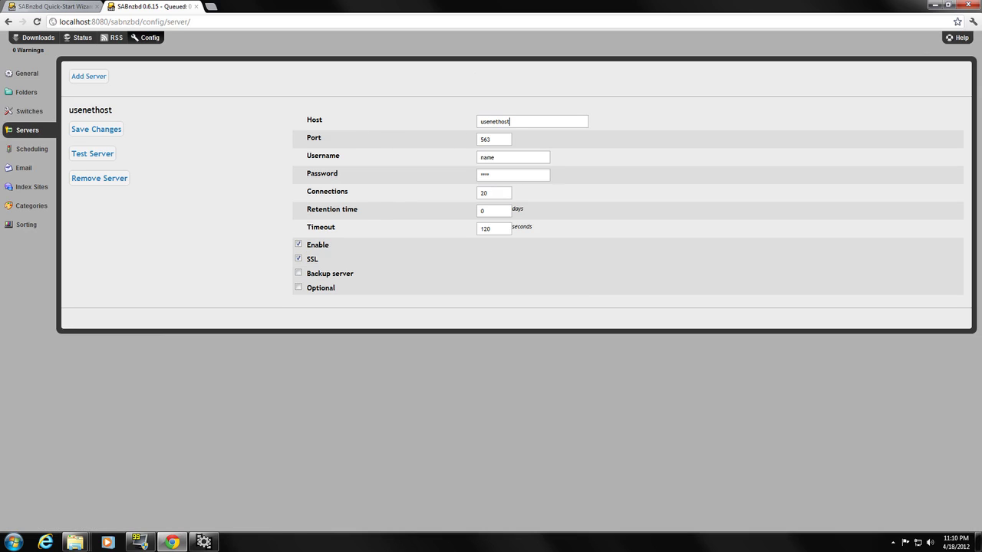
pyautogui.doubleClick(494, 121)
pyautogui.click(259, 132)
pyautogui.click(41, 149)
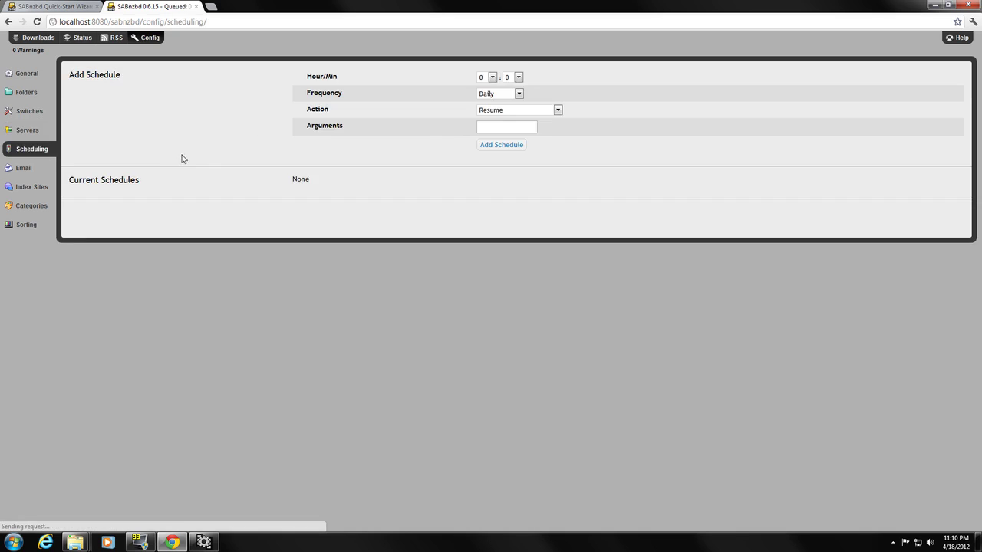